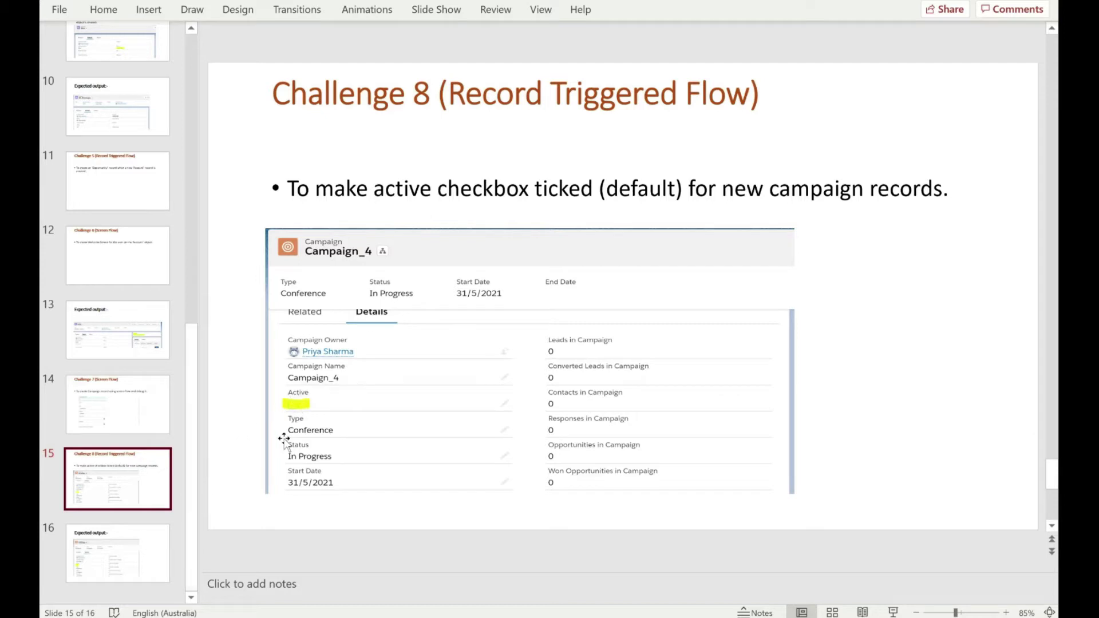
{"action": "scroll", "coordinate": [287, 437], "scroll_direction": "down", "scroll_amount": 1}
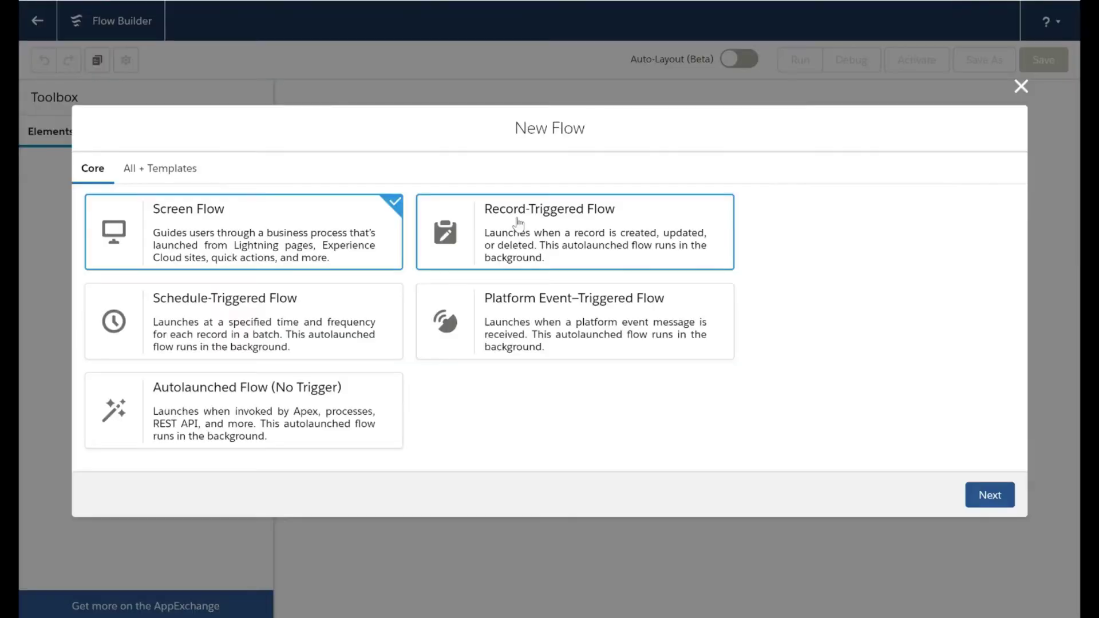
Step: Create a record-triggered flow that runs when a record is created, after save
{"action": "left_click", "coordinate": [518, 224]}
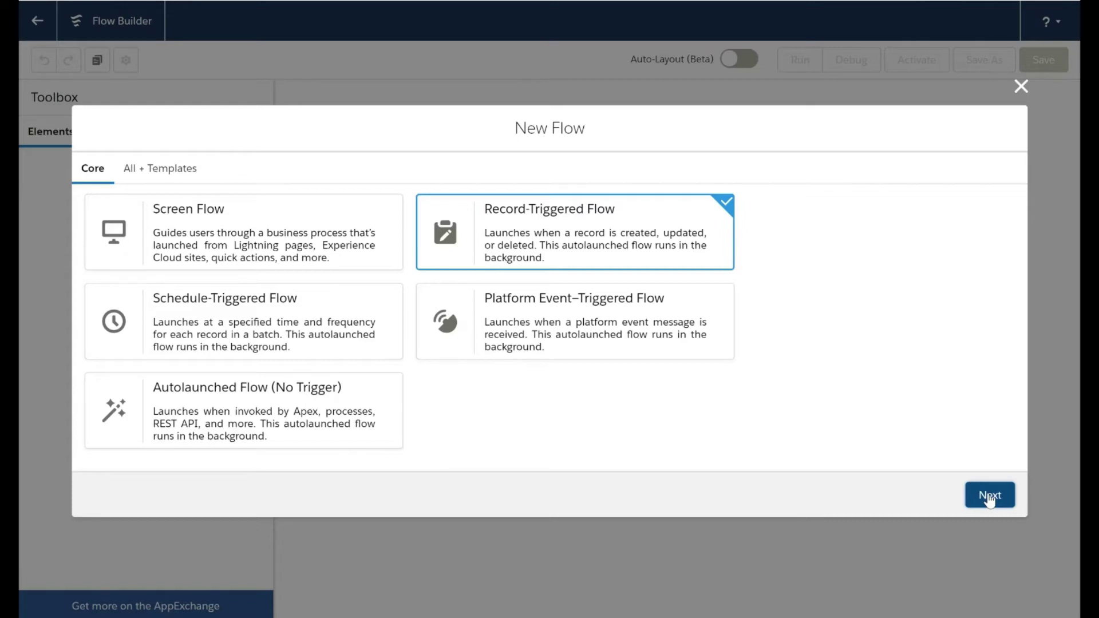
{"action": "left_click", "coordinate": [988, 497]}
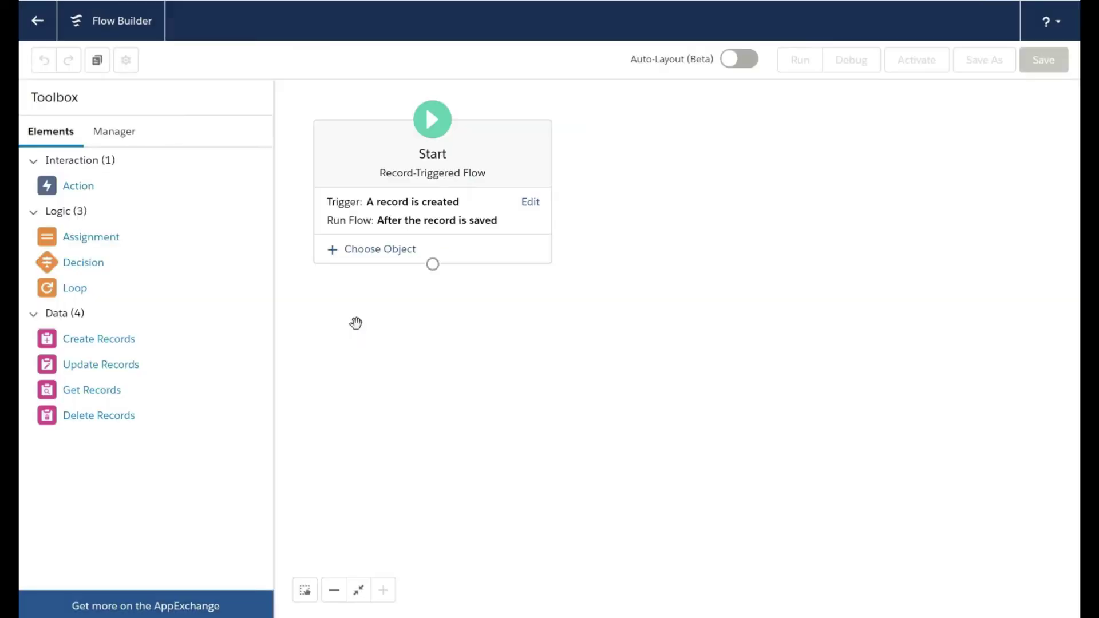
{"action": "left_click", "coordinate": [452, 208]}
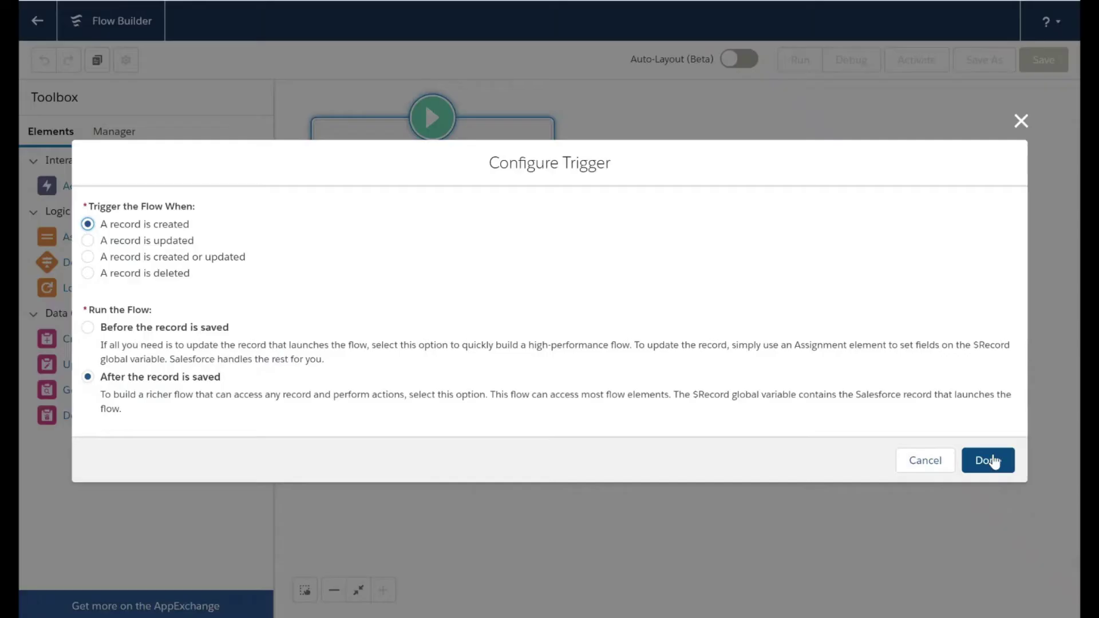
{"action": "left_click", "coordinate": [987, 461]}
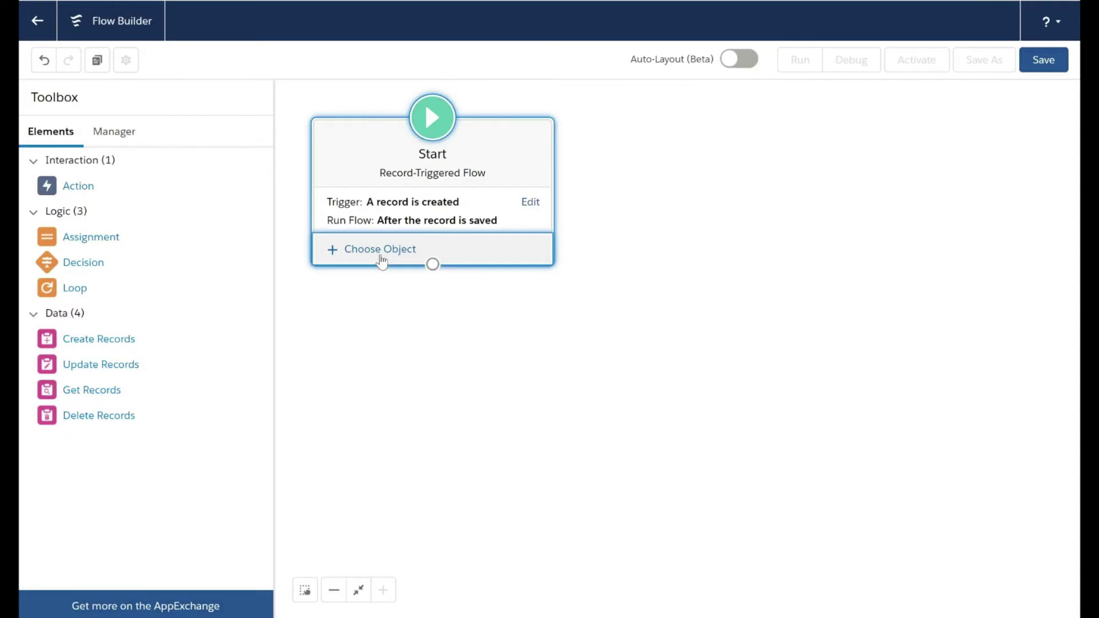
Step: Trigger on Campaign with all conditions required: IsActive equals $GlobalConstant.False
{"action": "left_click", "coordinate": [381, 251]}
{"action": "type", "text": "campai"}
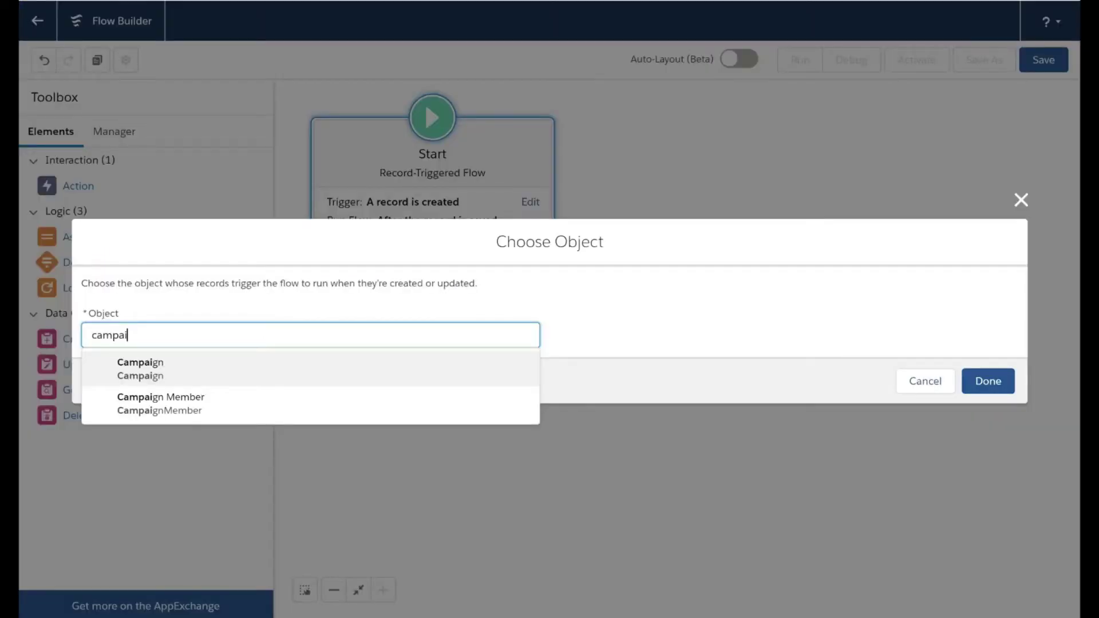
{"action": "type", "text": "gn"}
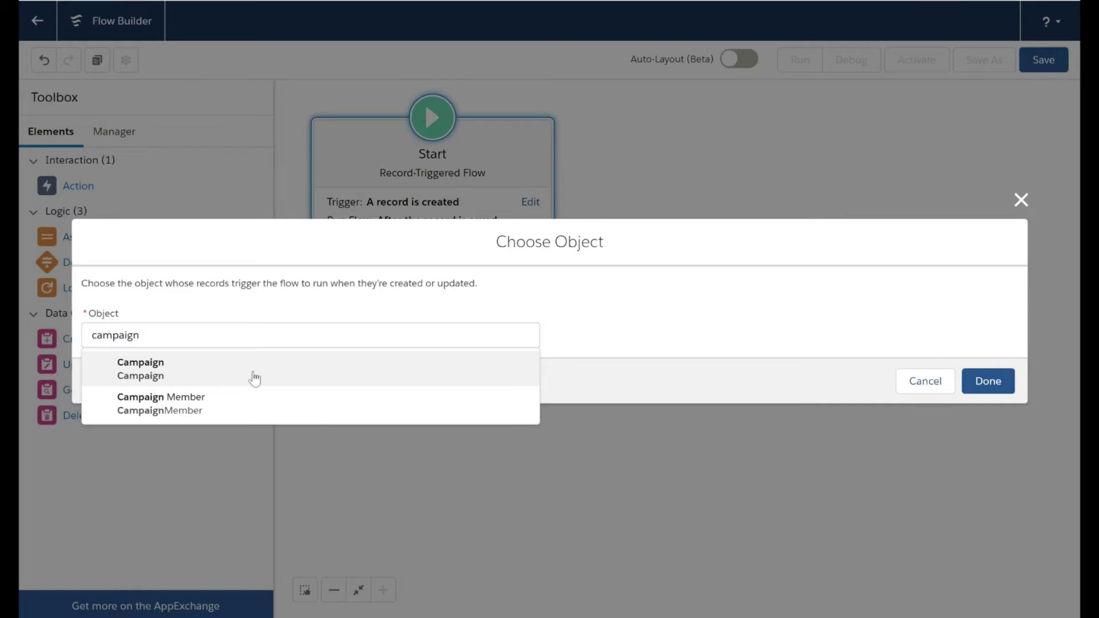
{"action": "left_click", "coordinate": [254, 379]}
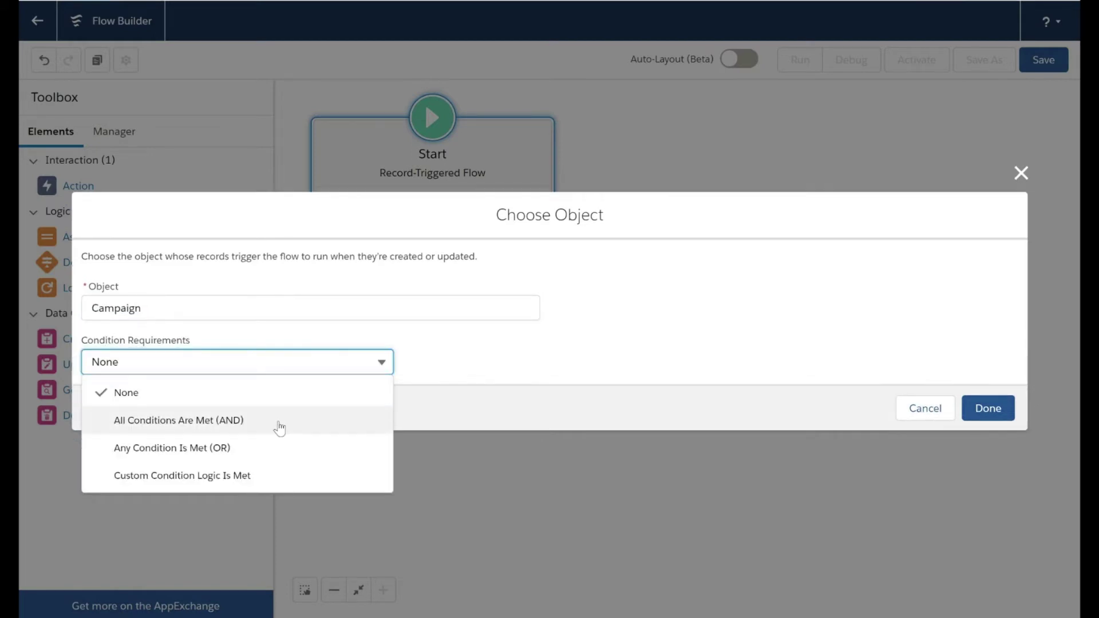
{"action": "left_click", "coordinate": [279, 421]}
{"action": "type", "text": "activ"}
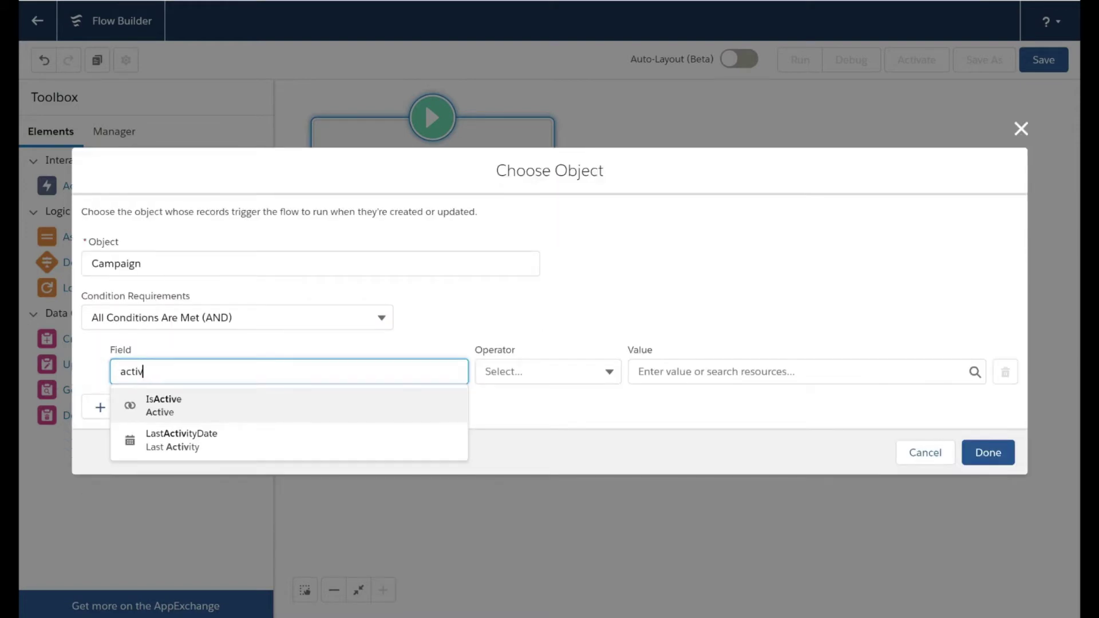
{"action": "key", "text": "Return"}
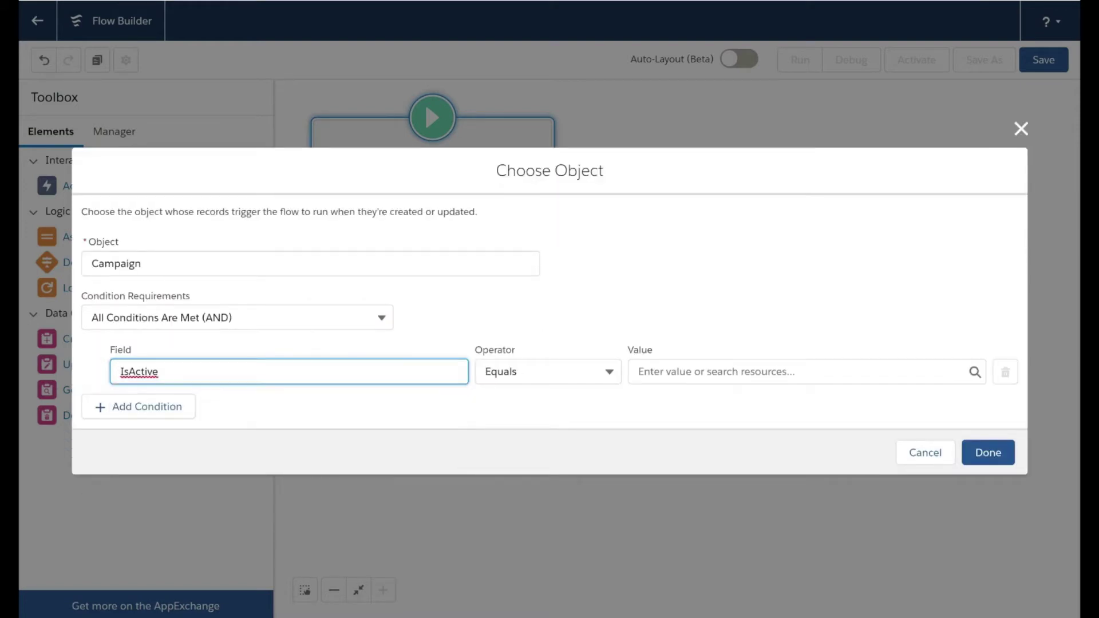
{"action": "left_click", "coordinate": [730, 371]}
{"action": "left_click", "coordinate": [741, 438]}
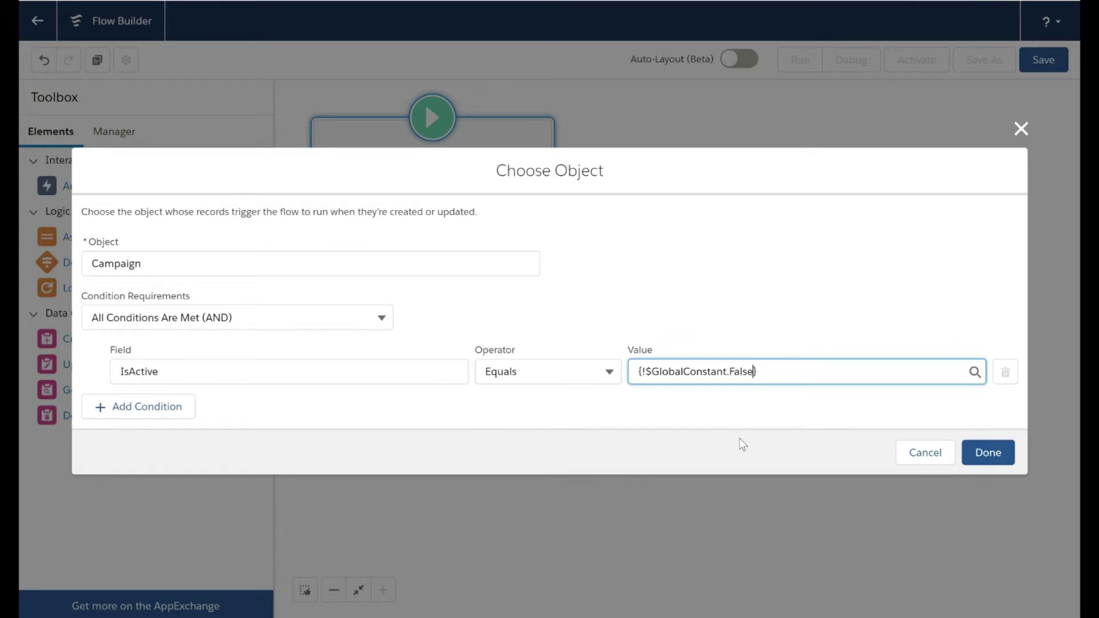
{"action": "left_click", "coordinate": [985, 456]}
{"action": "left_click", "coordinate": [984, 457]}
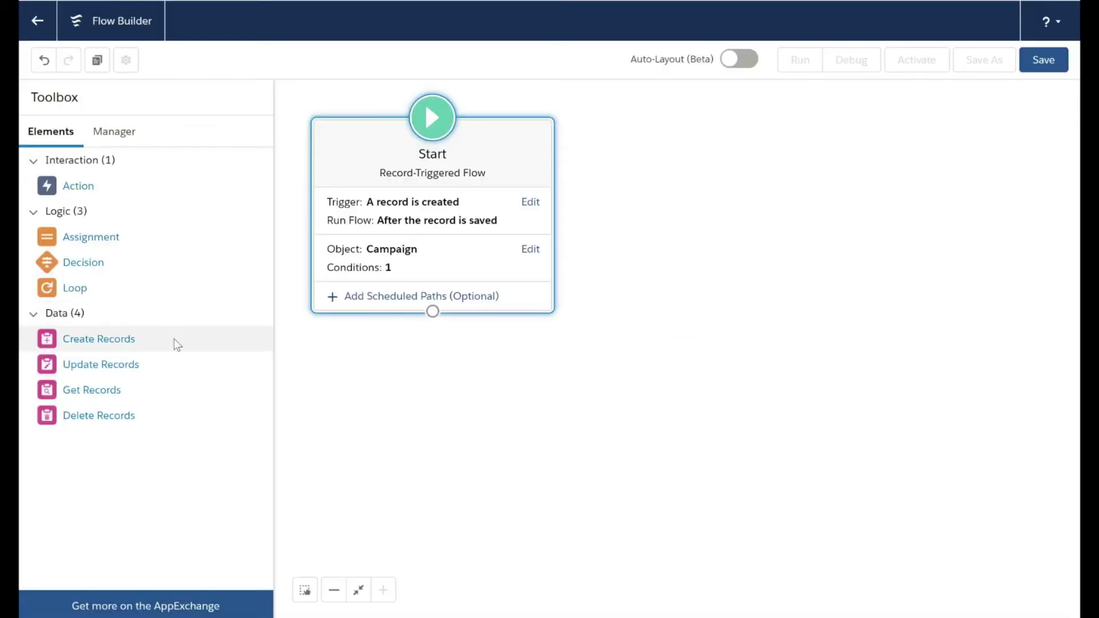
Step: Add an Update Records element 'update campaign record' specifying conditions on the Campaign object
{"action": "mouse_move", "coordinate": [169, 367]}
{"action": "left_mouse_down"}
{"action": "mouse_move", "coordinate": [228, 357]}
{"action": "mouse_move", "coordinate": [461, 386]}
{"action": "left_mouse_up"}
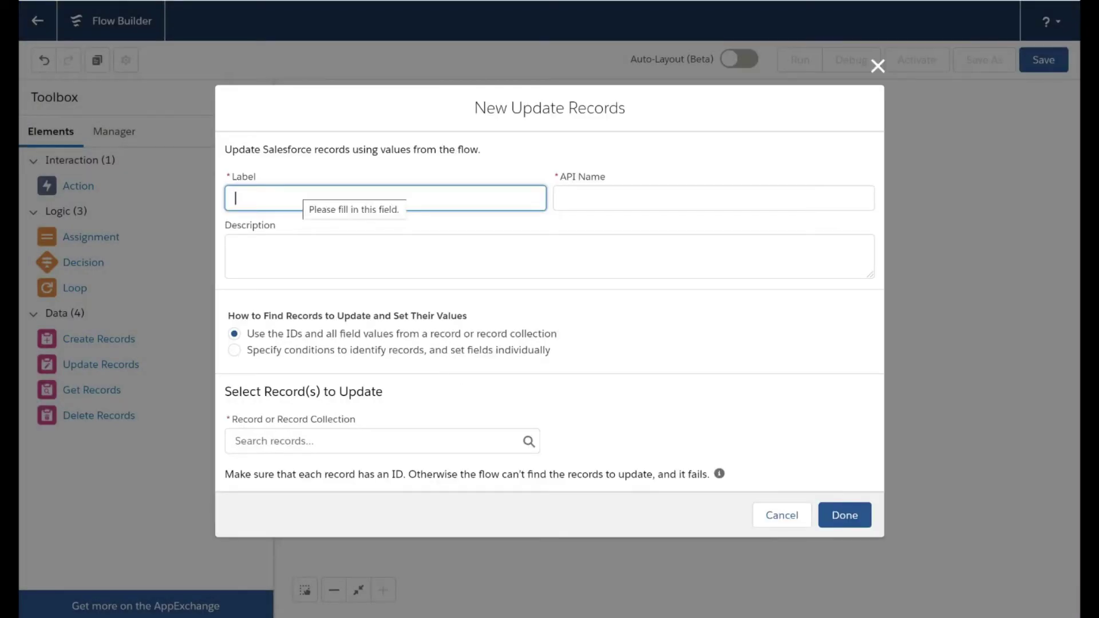
{"action": "type", "text": "upo"}
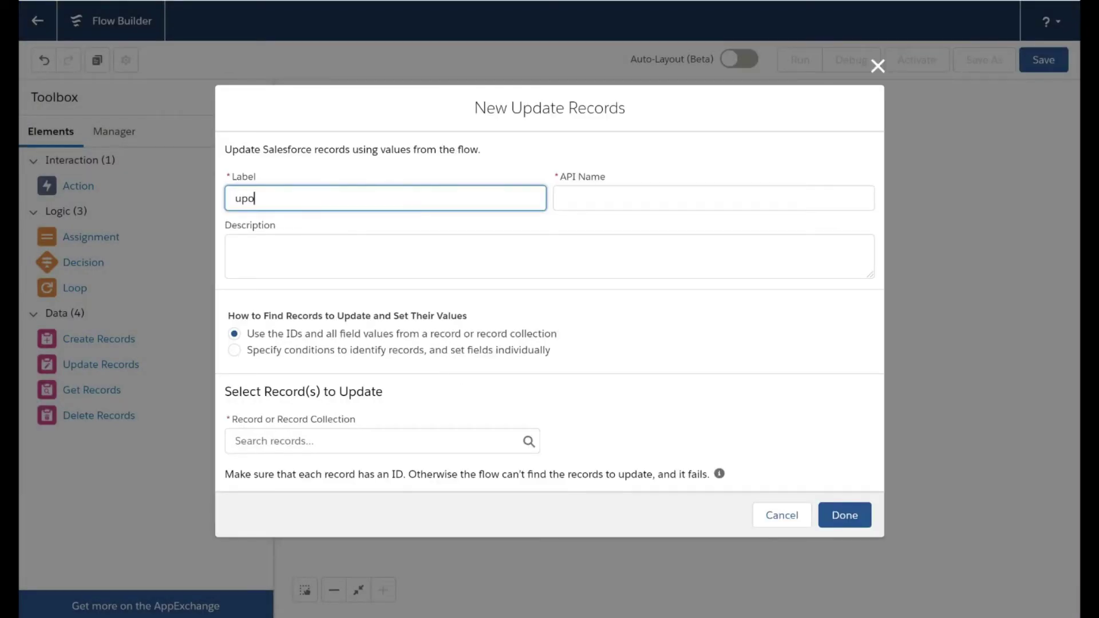
{"action": "key", "text": "BackSpace"}
{"action": "type", "text": "date"}
{"action": "type", "text": " campaign "}
{"action": "type", "text": "record"}
{"action": "left_click", "coordinate": [570, 286]}
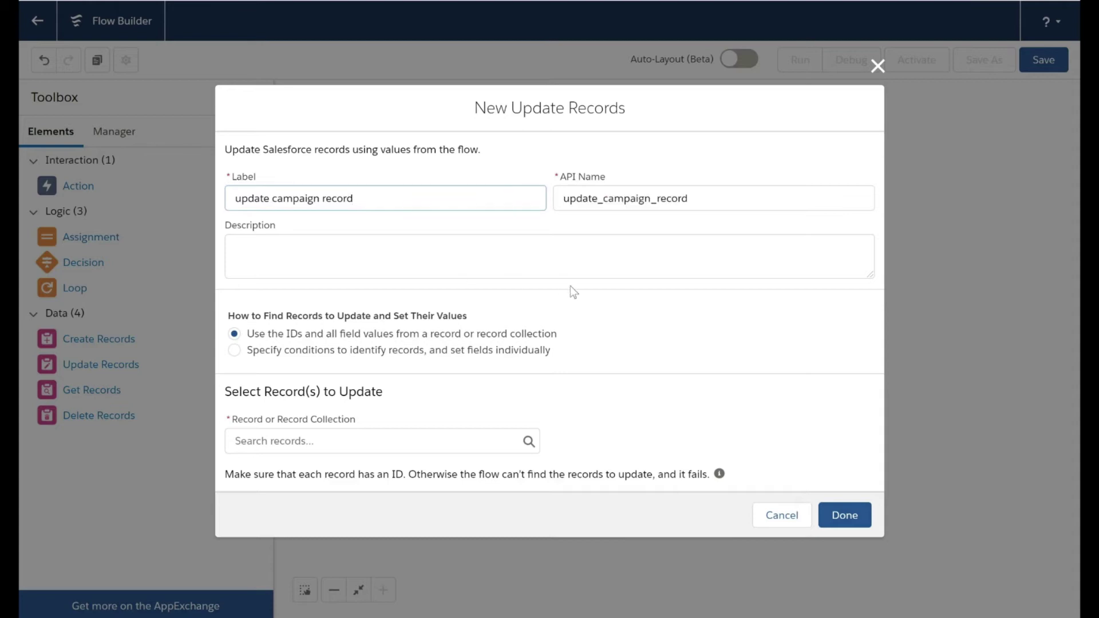
{"action": "left_click", "coordinate": [234, 350]}
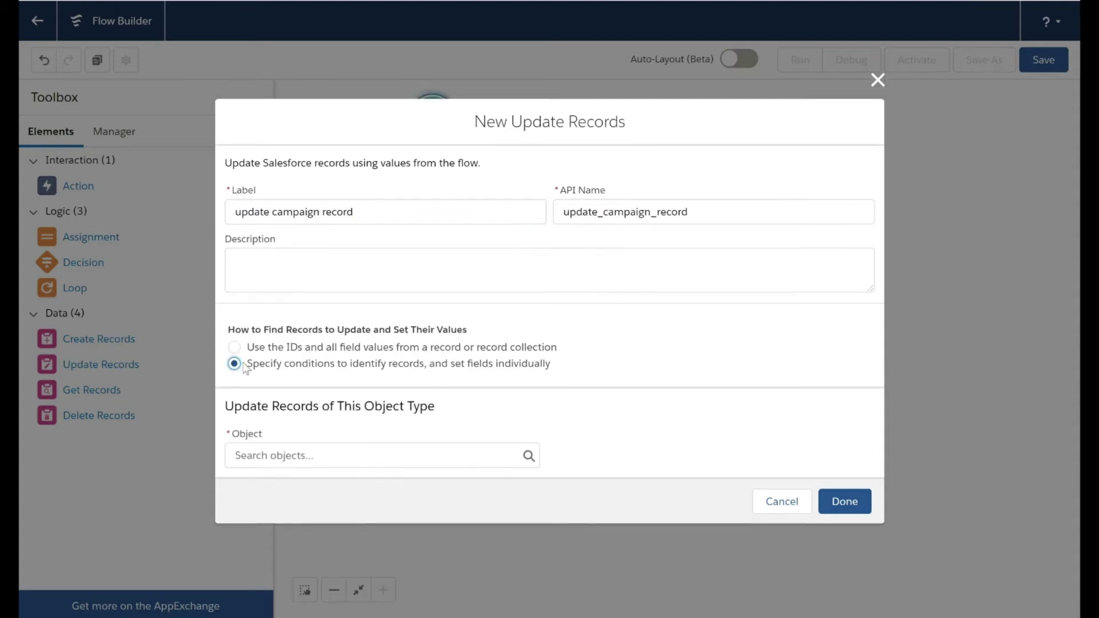
{"action": "key", "text": "Tab"}
{"action": "type", "text": "campa"}
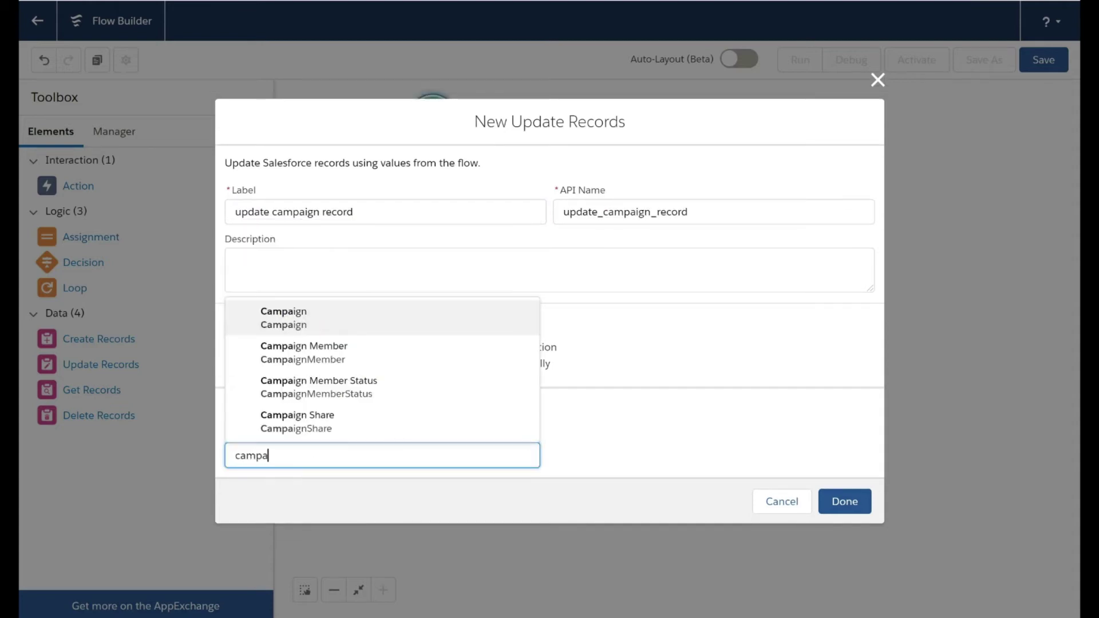
{"action": "type", "text": "ign"}
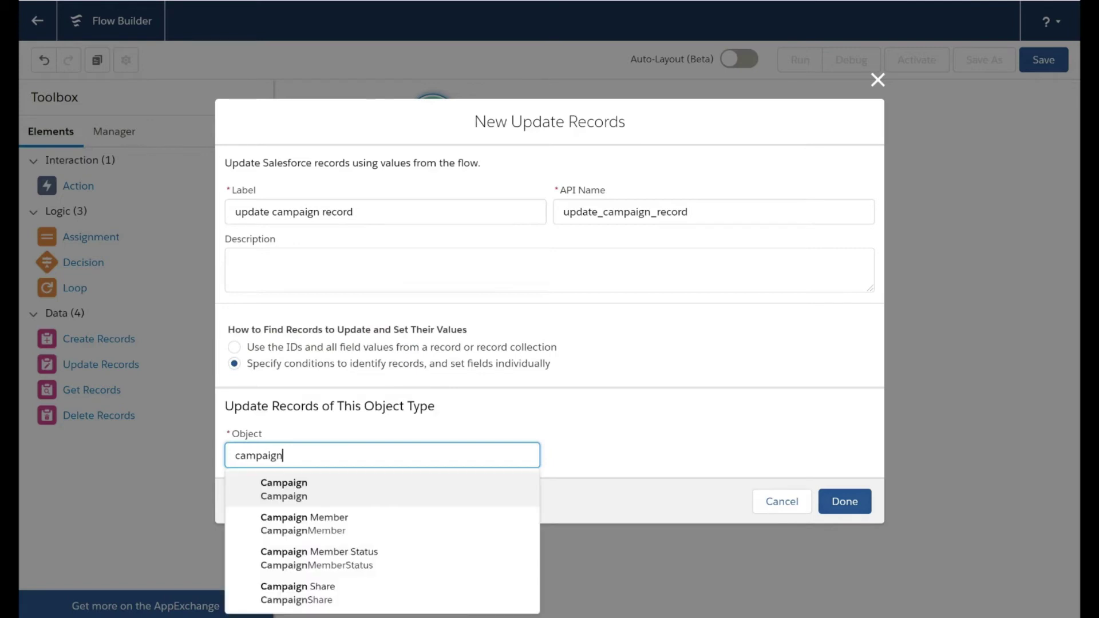
{"action": "left_click", "coordinate": [293, 495]}
{"action": "scroll", "coordinate": [416, 442], "scroll_direction": "down", "scroll_amount": 2}
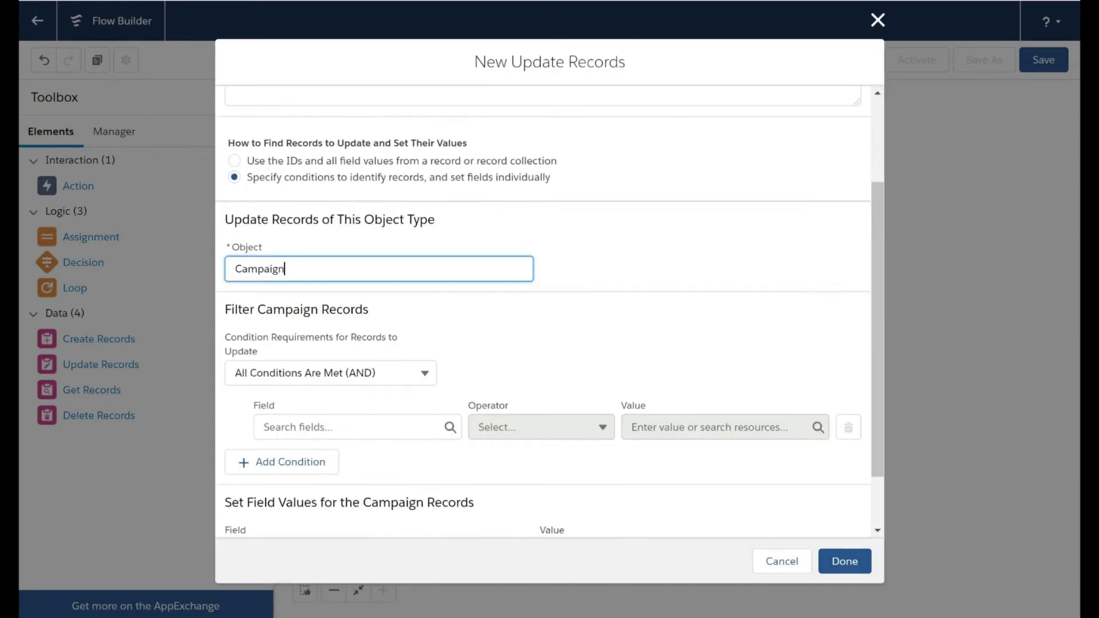
Step: Filter Campaign records to those where Id equals {!$Record.Id}, requiring all conditions
{"action": "left_click", "coordinate": [344, 373]}
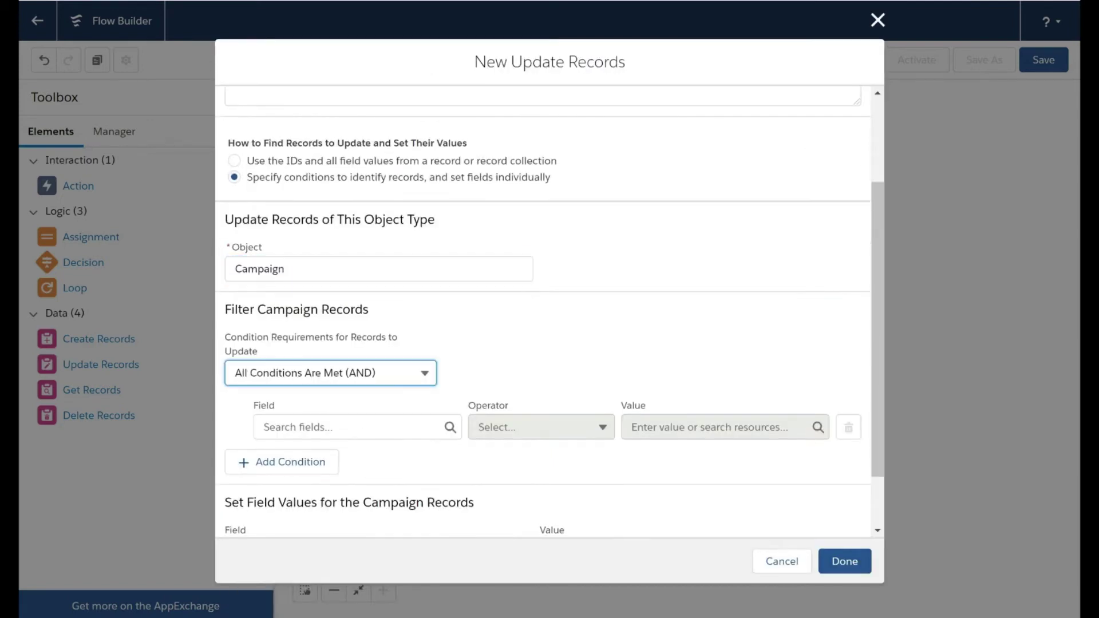
{"action": "left_click", "coordinate": [359, 378]}
{"action": "key", "text": "Tab"}
{"action": "type", "text": "id"}
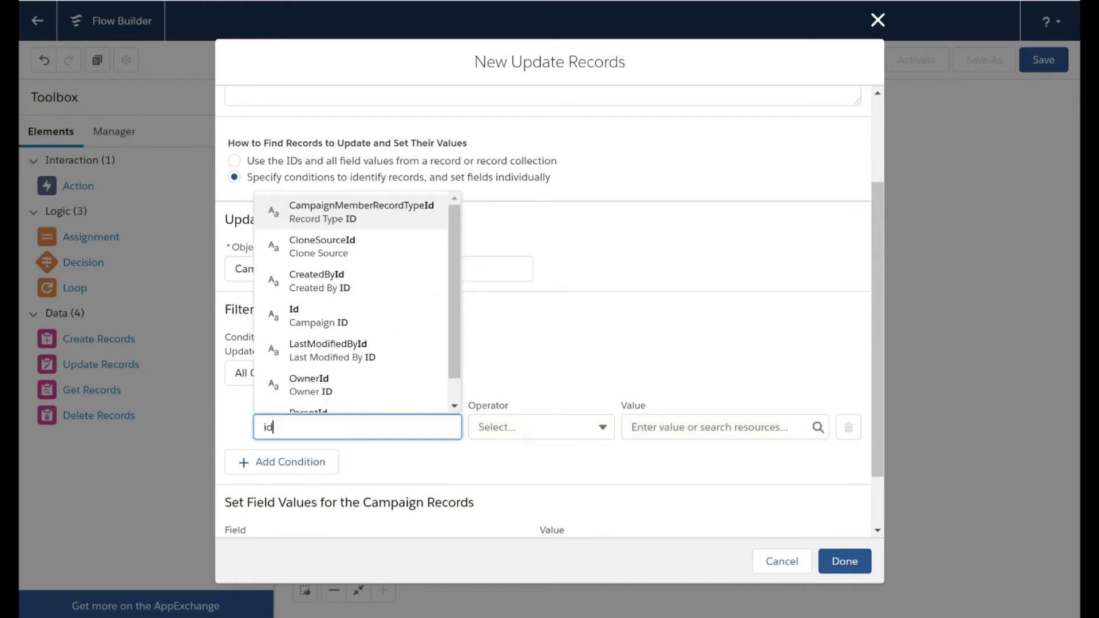
{"action": "left_click", "coordinate": [348, 322]}
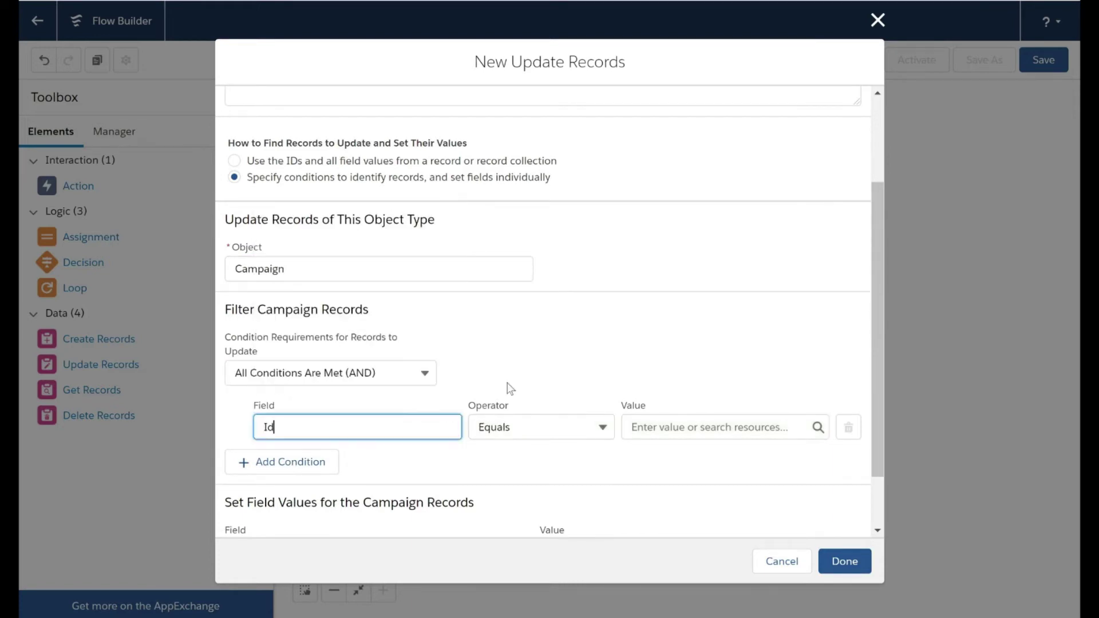
{"action": "left_click", "coordinate": [712, 427]}
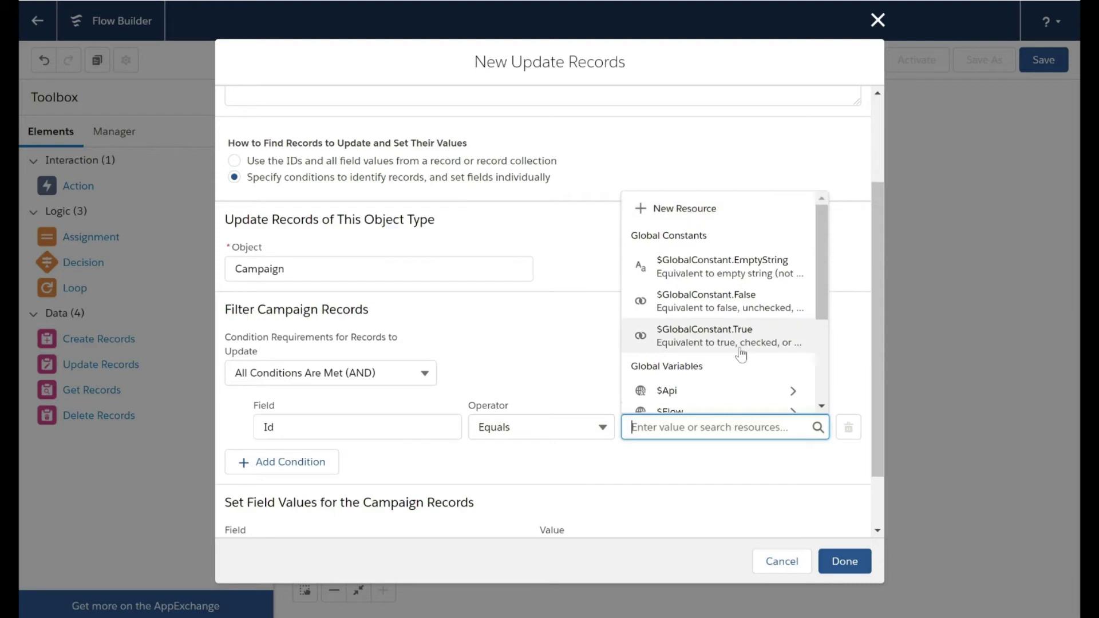
{"action": "scroll", "coordinate": [740, 355], "scroll_direction": "down", "scroll_amount": 3}
{"action": "left_click", "coordinate": [674, 326]}
{"action": "left_click", "coordinate": [674, 324]}
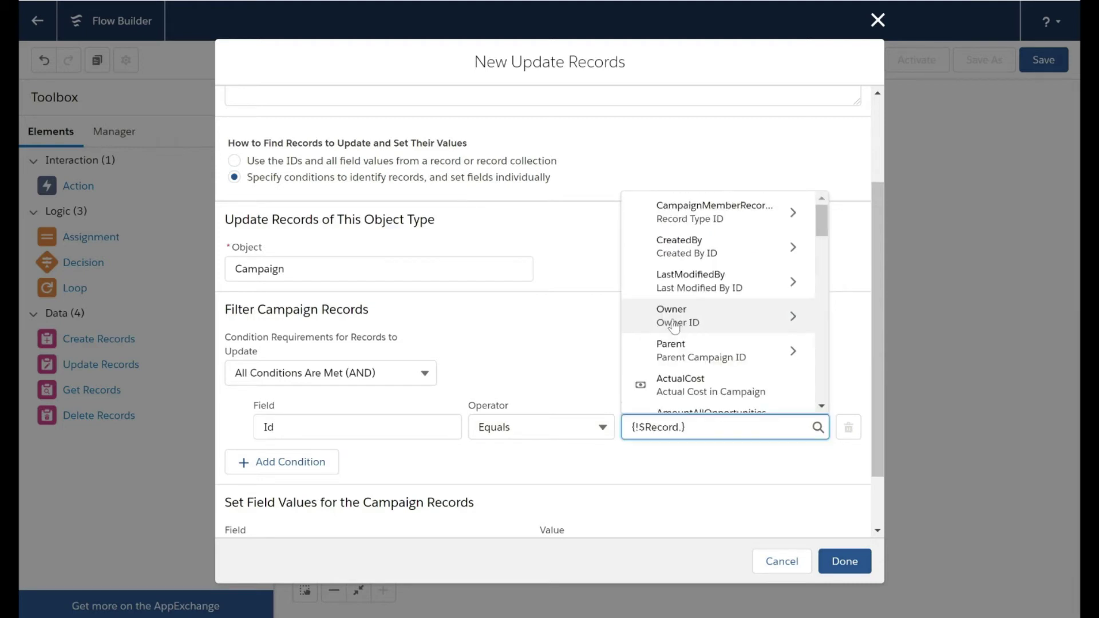
{"action": "type", "text": "id"}
{"action": "scroll", "coordinate": [715, 349], "scroll_direction": "down", "scroll_amount": 2}
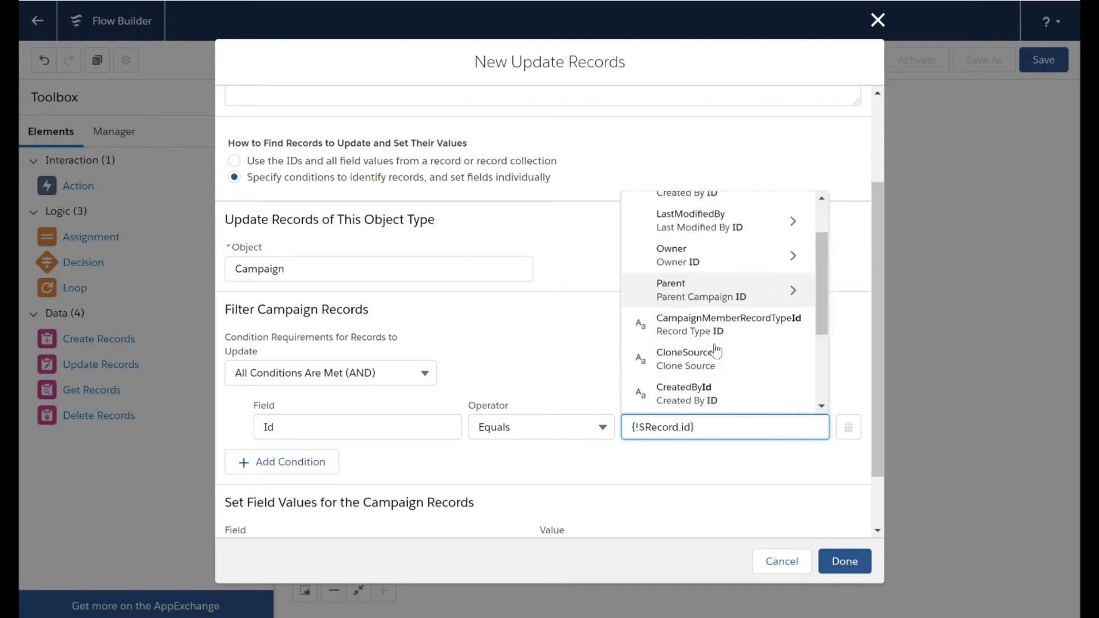
{"action": "scroll", "coordinate": [715, 350], "scroll_direction": "down", "scroll_amount": 2}
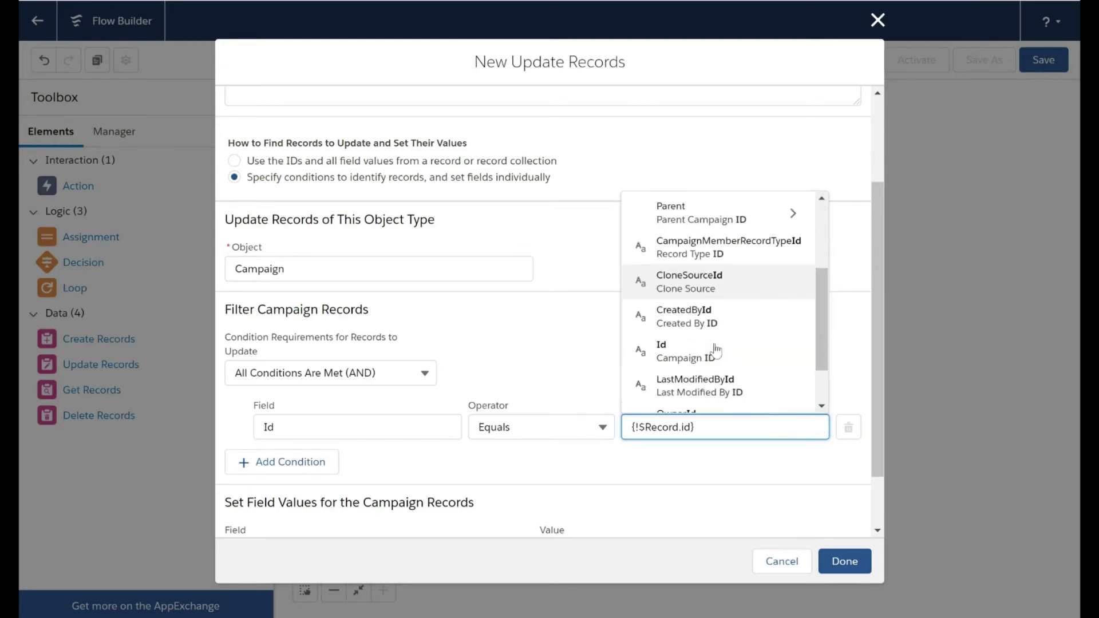
{"action": "left_click", "coordinate": [715, 350]}
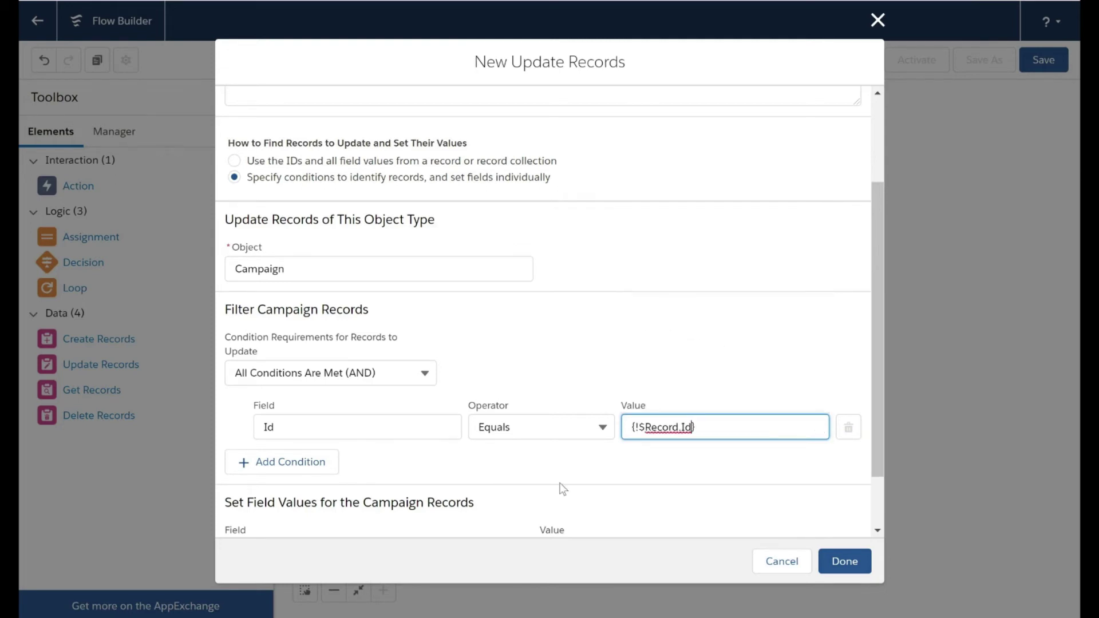
{"action": "scroll", "coordinate": [560, 489], "scroll_direction": "down", "scroll_amount": 2}
{"action": "left_click", "coordinate": [362, 481]}
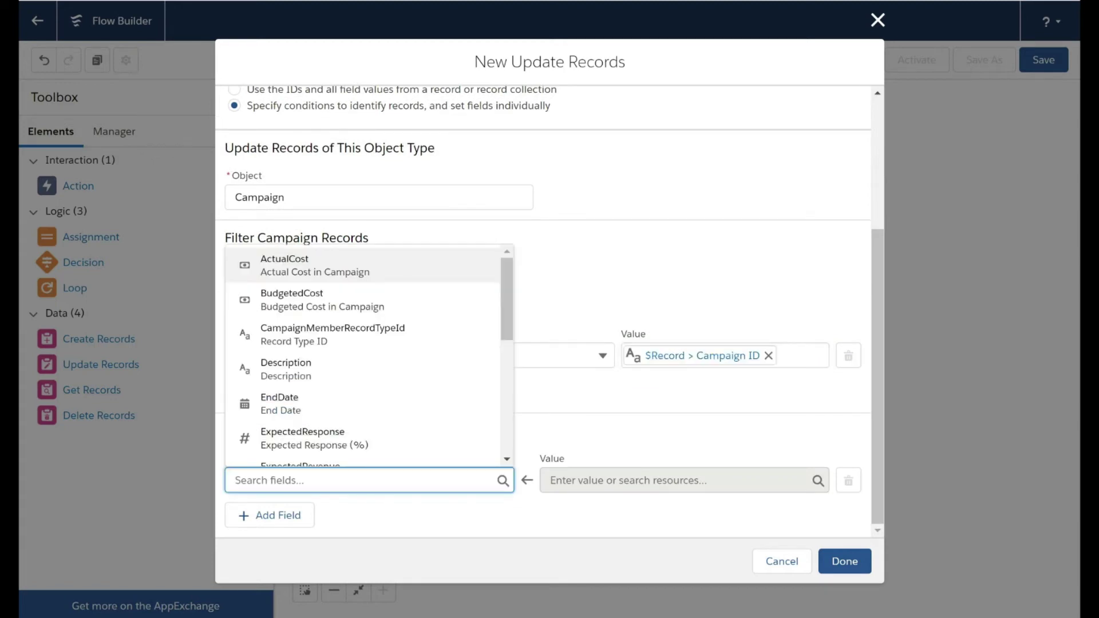
{"action": "type", "text": "acti"}
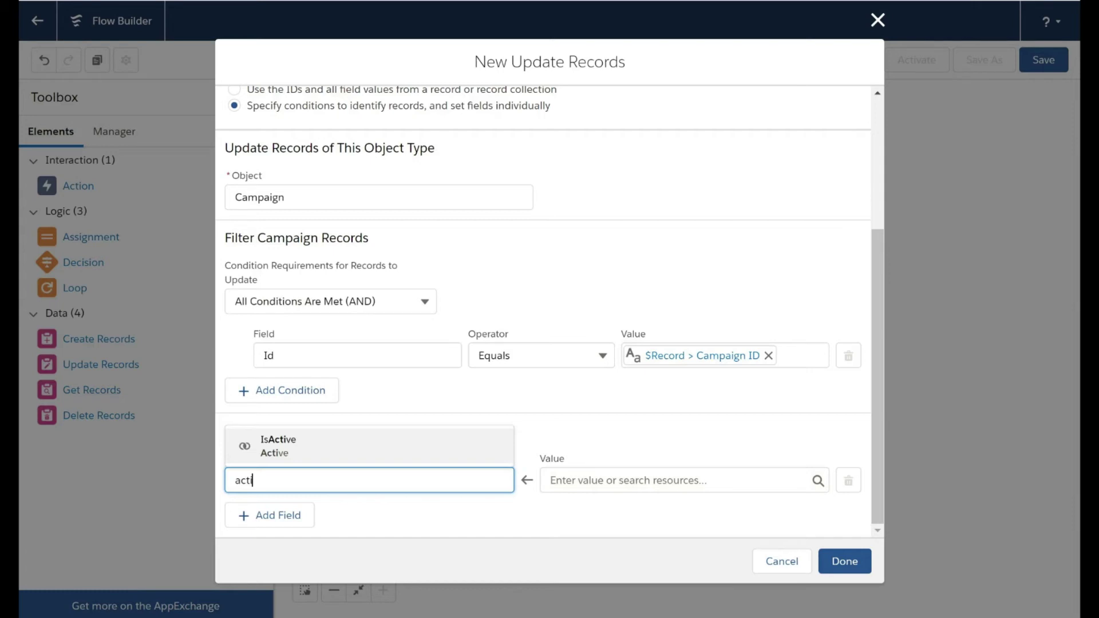
Step: Set IsActive to $GlobalConstant.True and place the update step after Start
{"action": "key", "text": "Return"}
{"action": "key", "text": "Tab"}
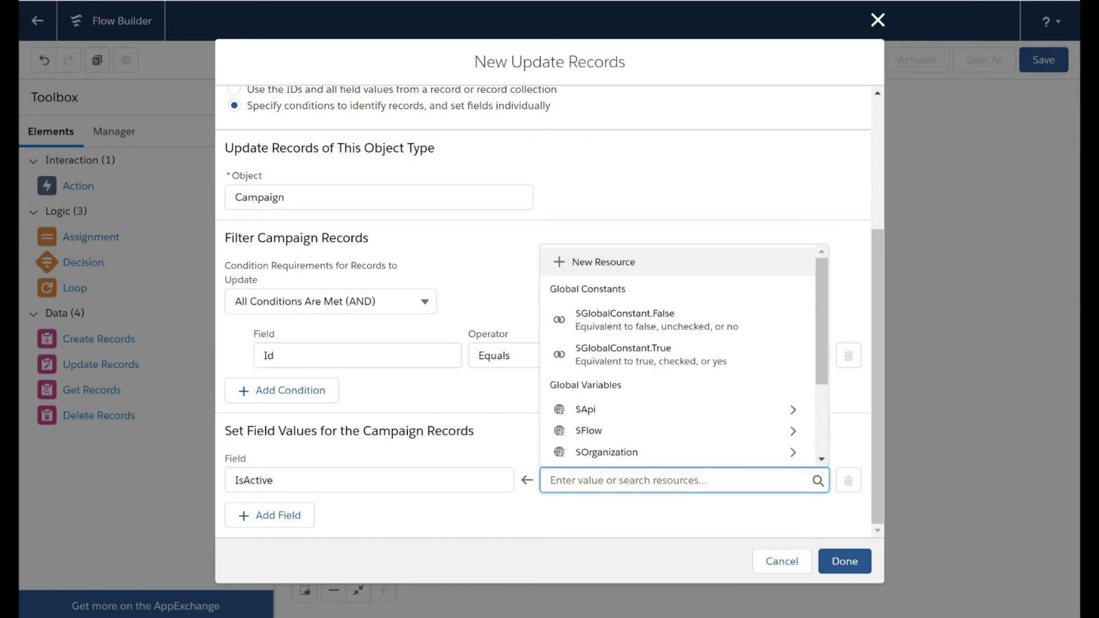
{"action": "left_click", "coordinate": [623, 349]}
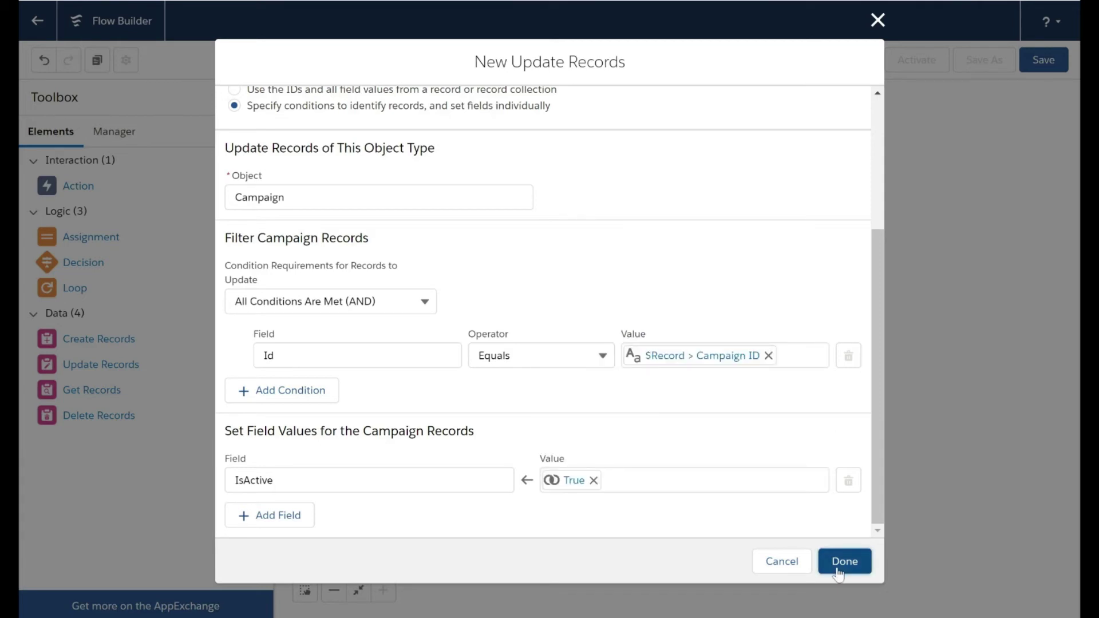
{"action": "left_click", "coordinate": [843, 563]}
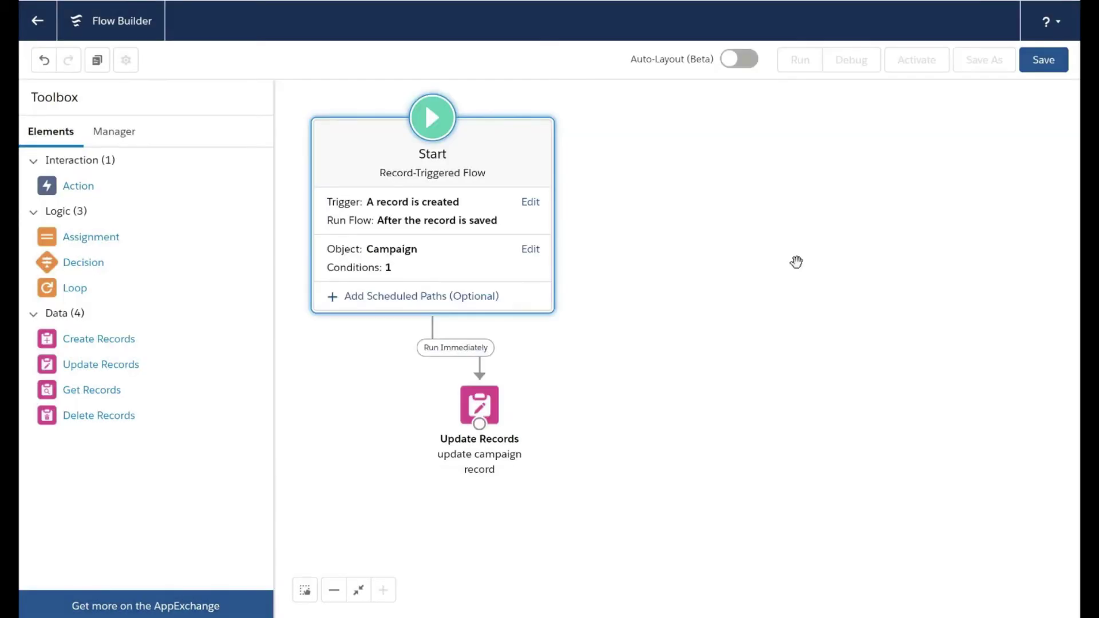
Step: Open the save settings to save the flow as activate_campaign
{"action": "left_click", "coordinate": [1043, 60]}
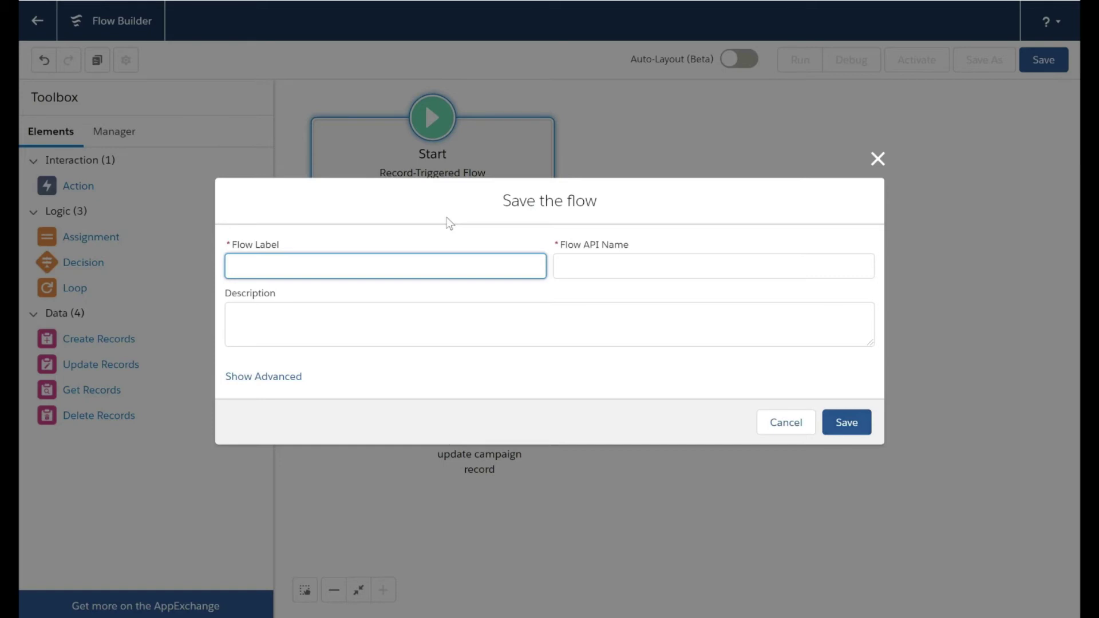
{"action": "type", "text": "activate_campaign"}
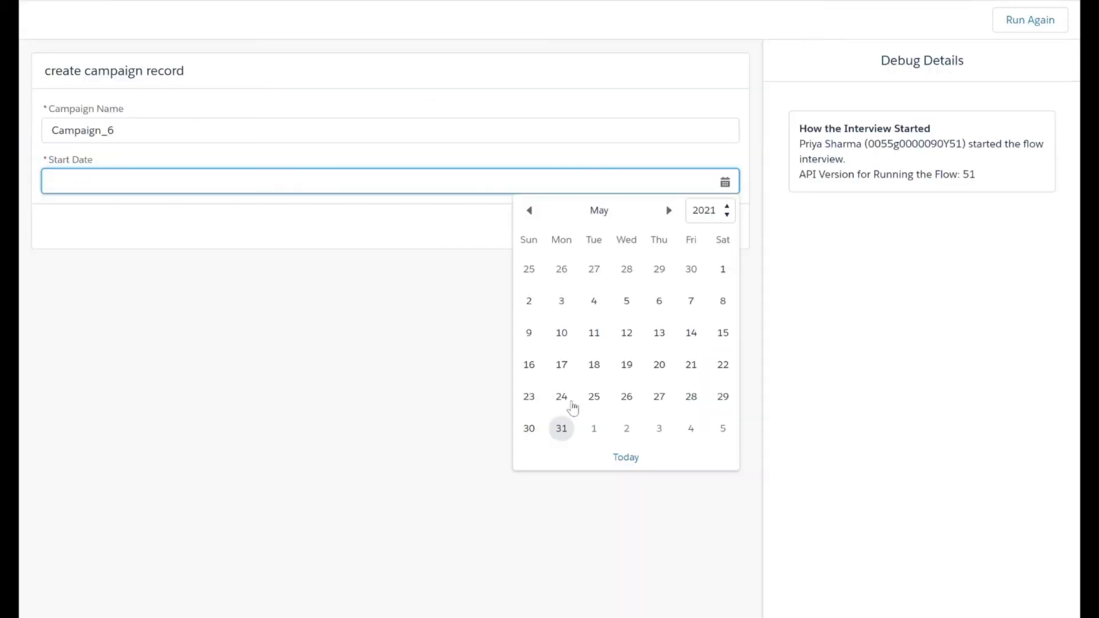
Step: In the debug run, set the start date to 31 May 2021 and list the stage choices
{"action": "left_click", "coordinate": [560, 428]}
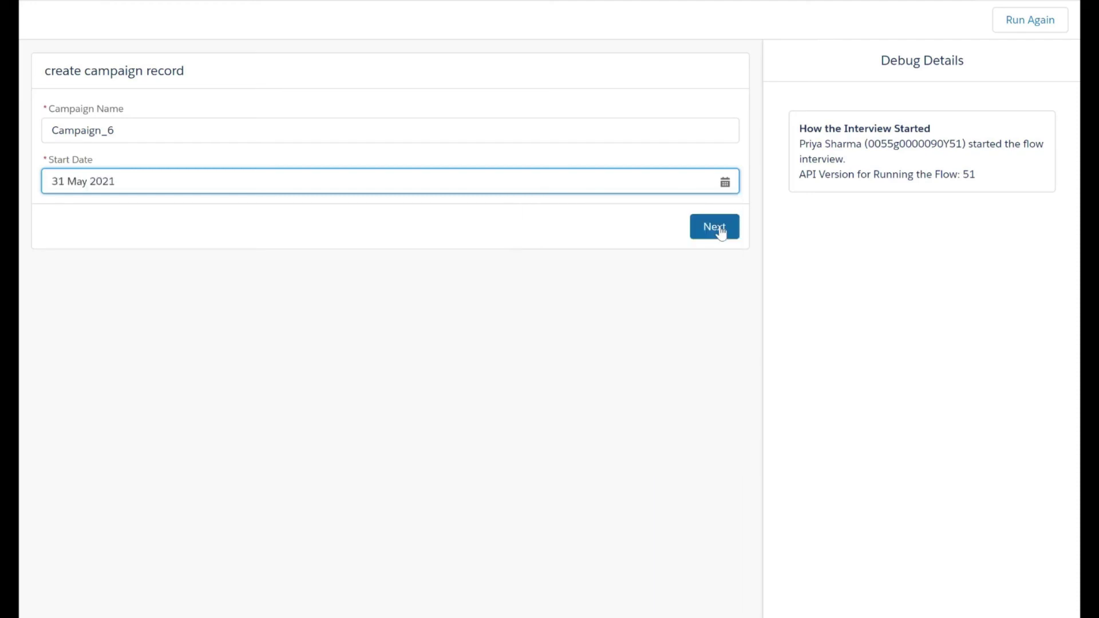
{"action": "left_click", "coordinate": [720, 230]}
{"action": "left_click", "coordinate": [201, 130]}
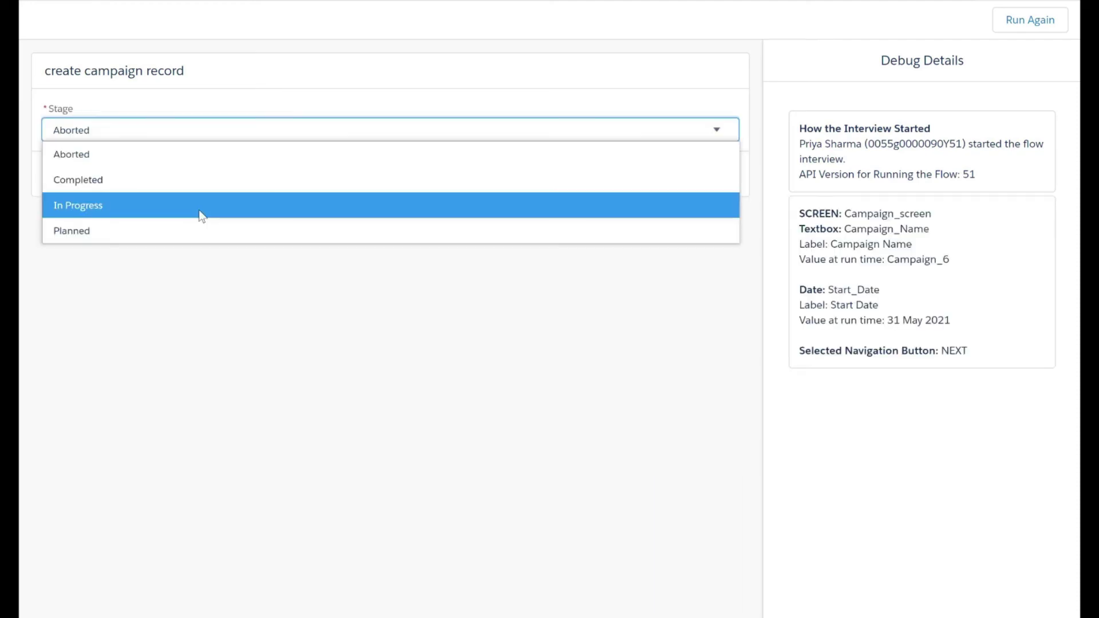